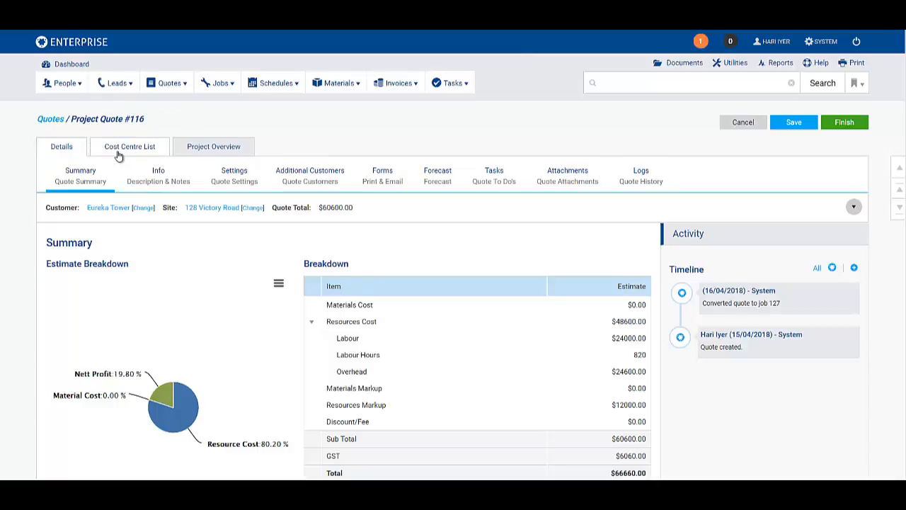
Review the primary cost centre list of project quote #116, and finish with the quote.
left_click(118, 153)
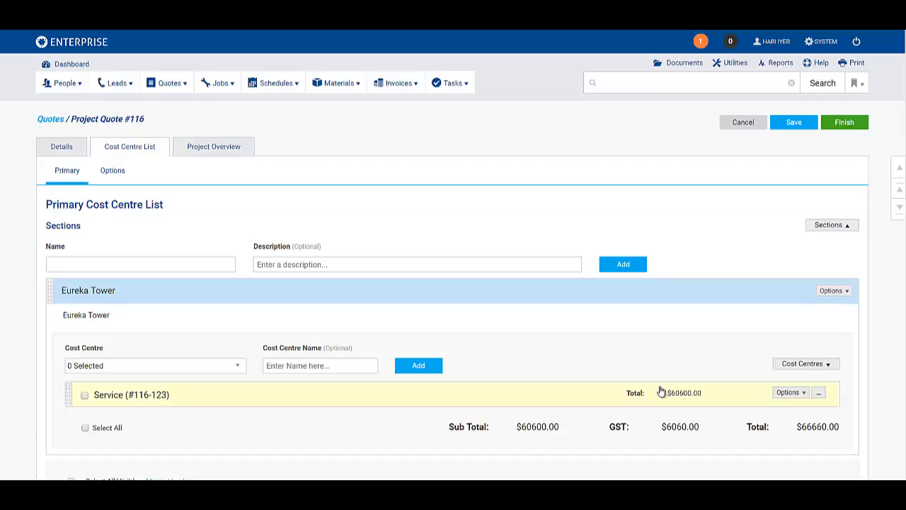
left_click(852, 124)
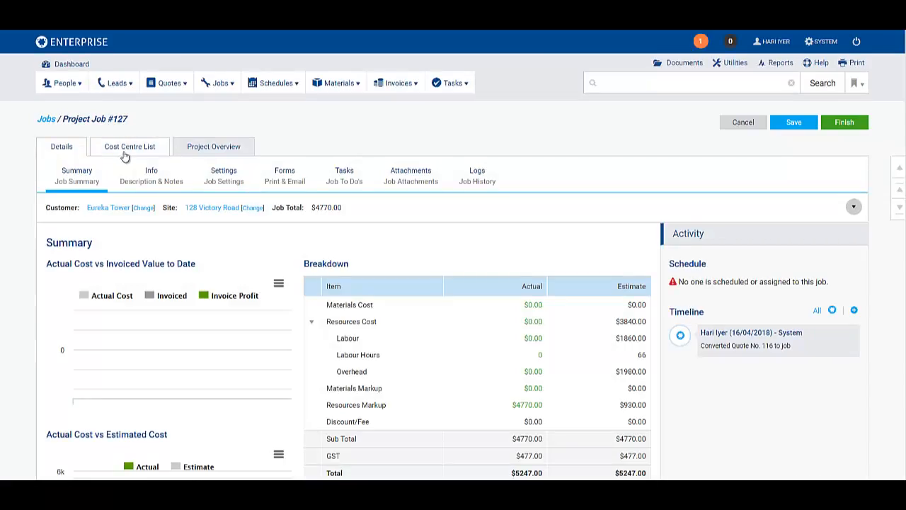
Open the cost centre list of project job #127 and duplicate its Level 1 section.
left_click(124, 153)
scroll(360, 277, "down", 4)
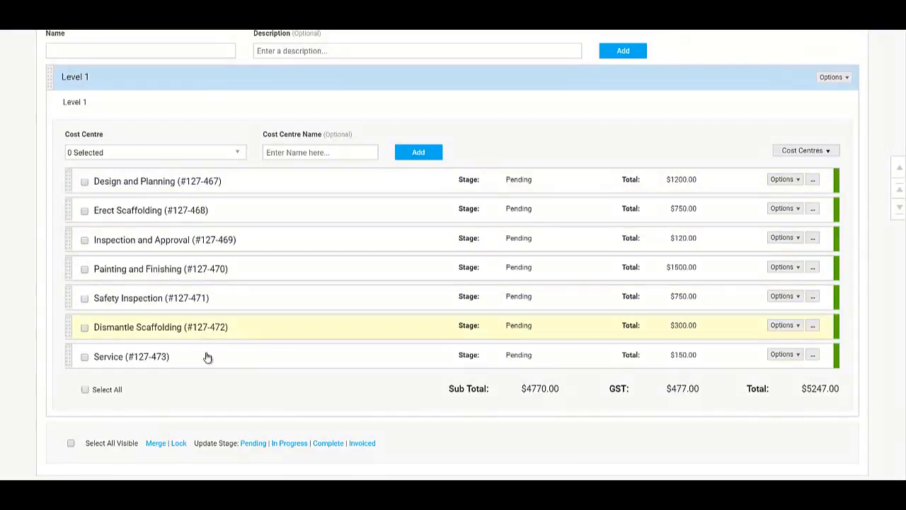
left_click(844, 79)
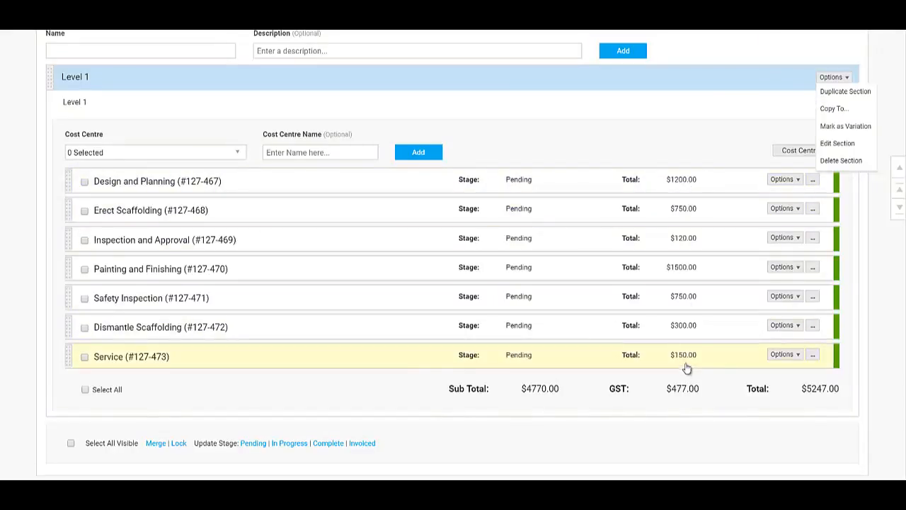
left_click(854, 95)
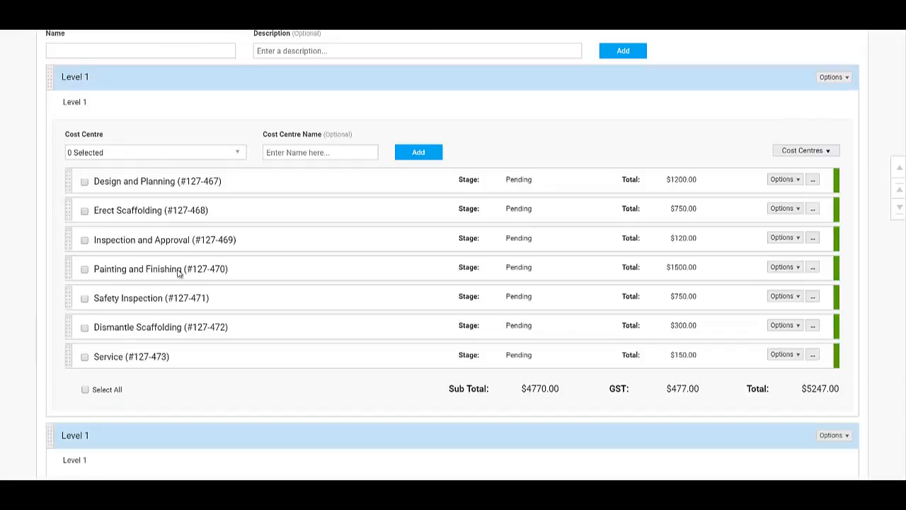
Change the duplicated section's name and description to "Level 2" and save the section.
left_click(835, 435)
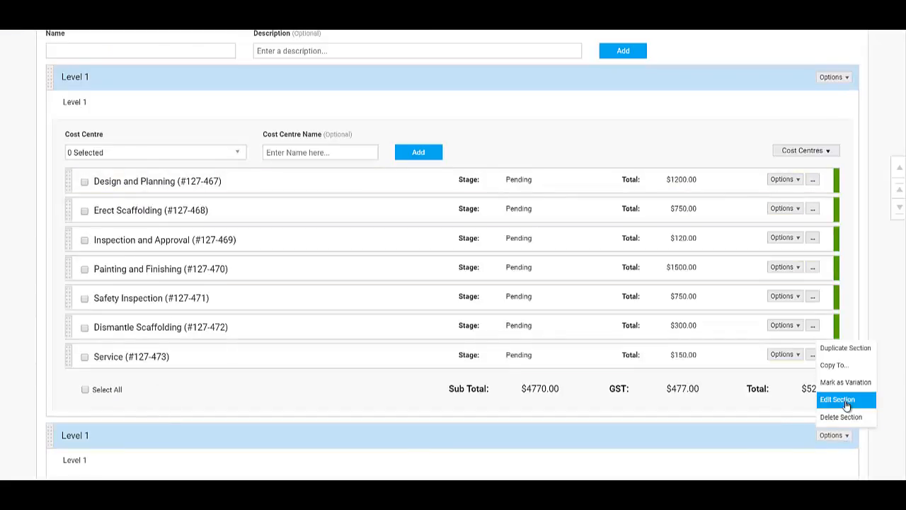
left_click(837, 400)
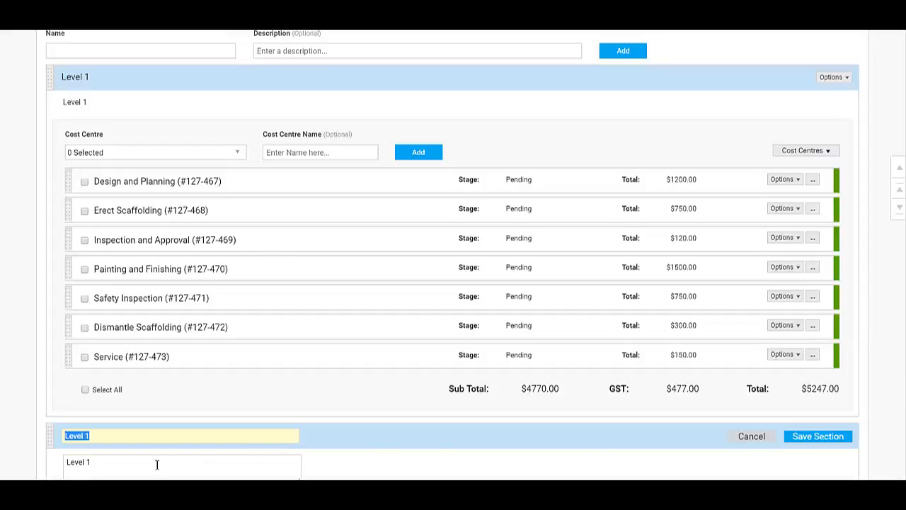
type("Le")
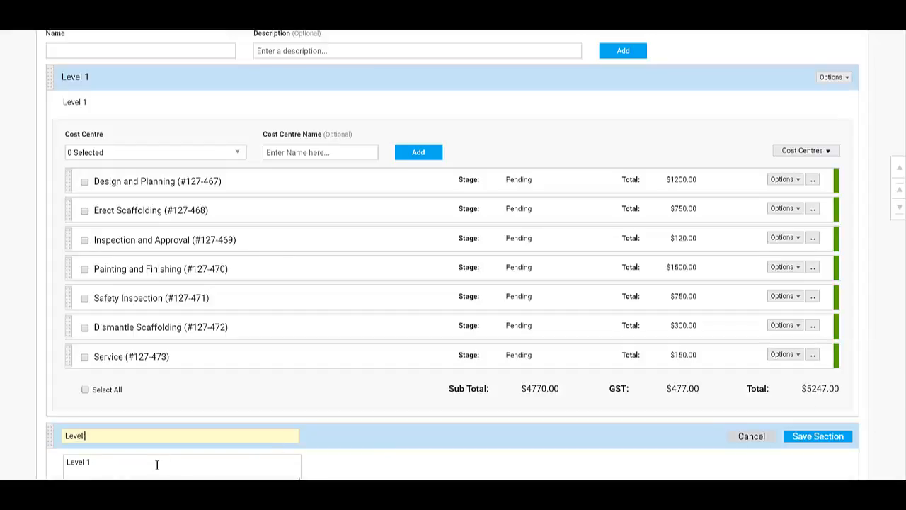
key("ctrl+a")
key("ctrl+c")
left_click(157, 464)
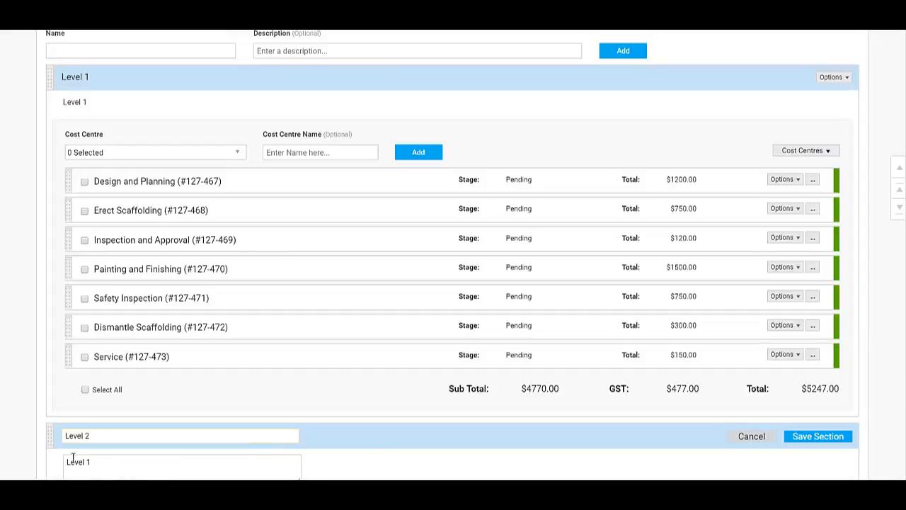
left_click_drag(157, 464, 10, 461)
key("ctrl+v")
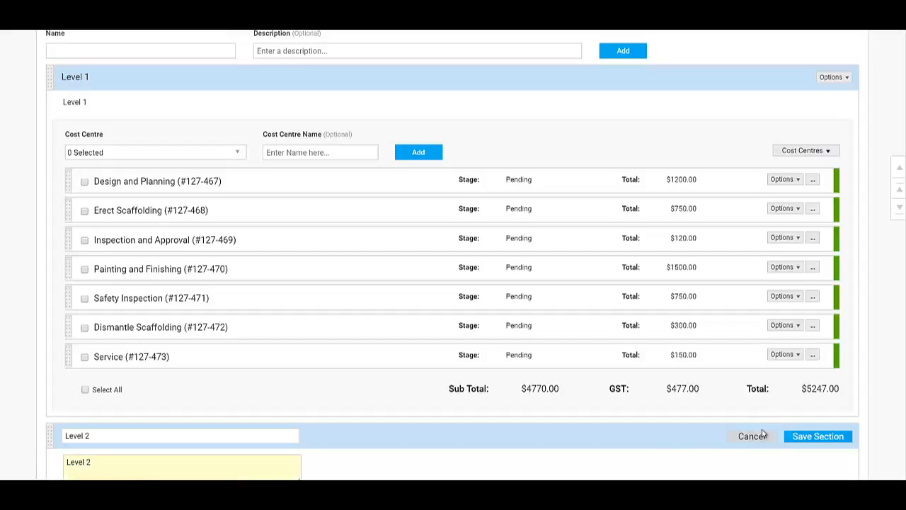
left_click(799, 436)
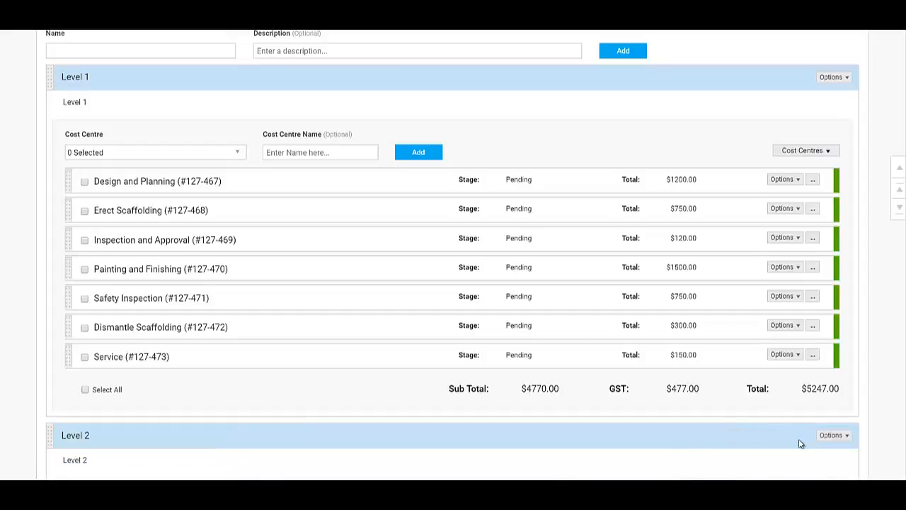
Duplicate the Level 2 section with all its cost centres.
scroll(396, 425, "down", 3)
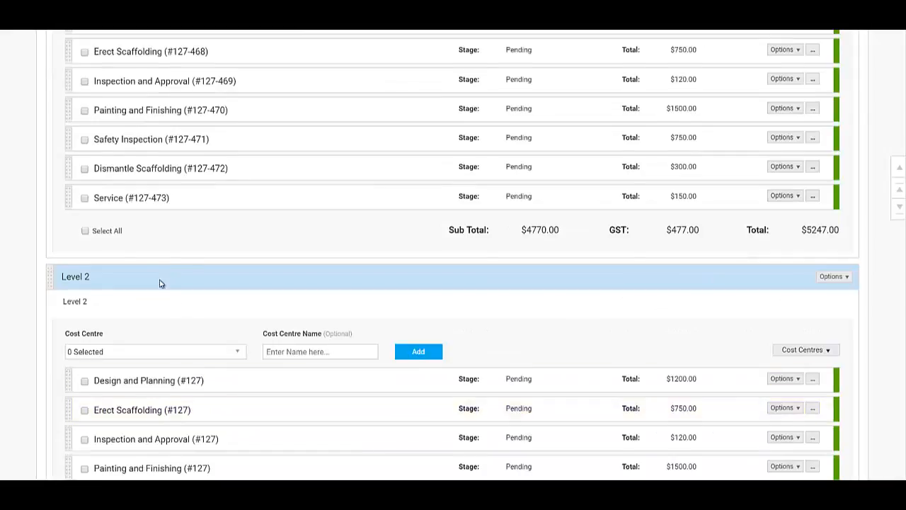
scroll(163, 283, "down", 3)
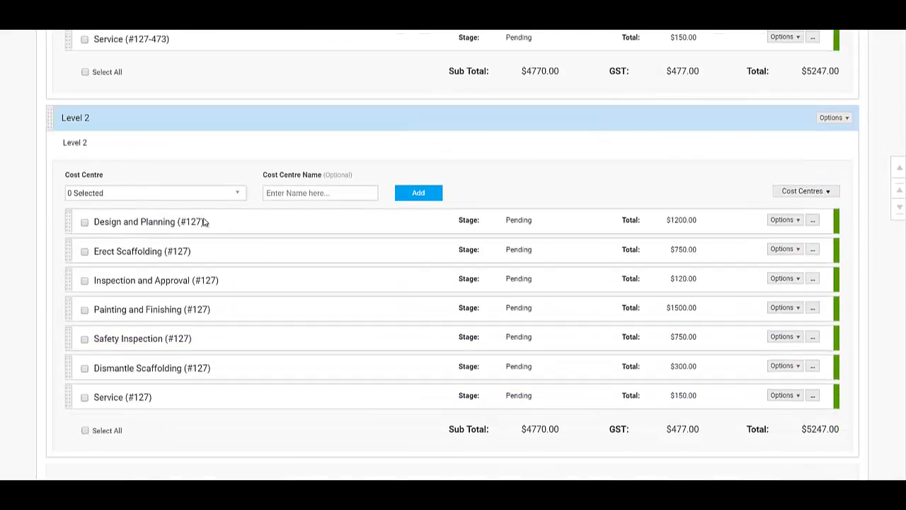
left_click(845, 119)
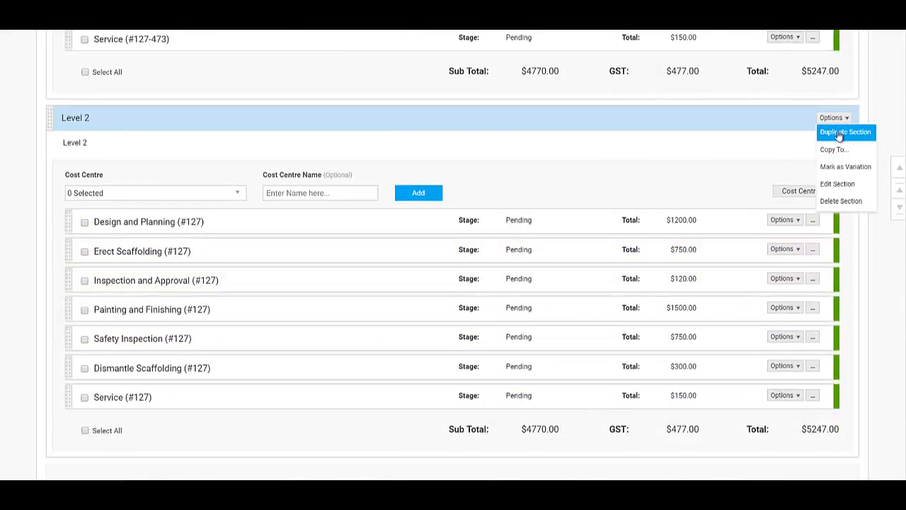
left_click(839, 134)
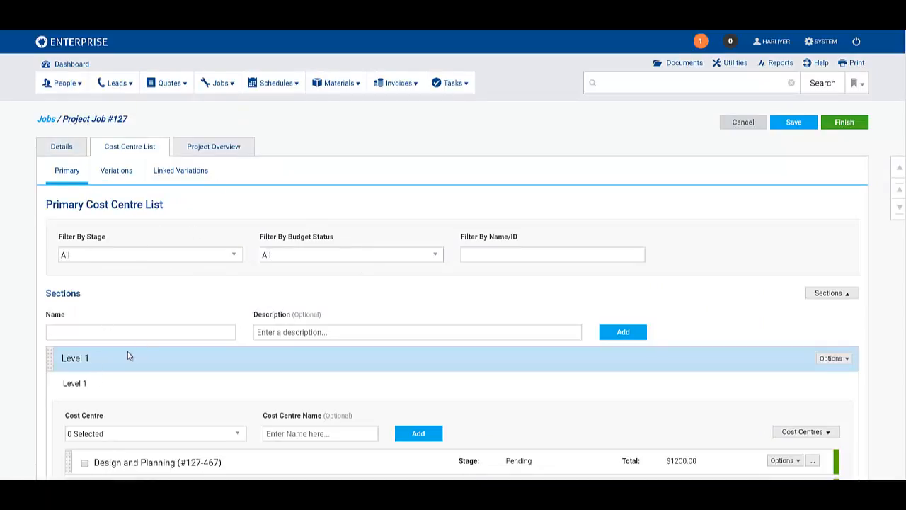
Check the Level 1, Level 2 and Level 3 sections, and save and finish project job #127.
scroll(132, 356, "down", 2)
scroll(142, 318, "down", 4)
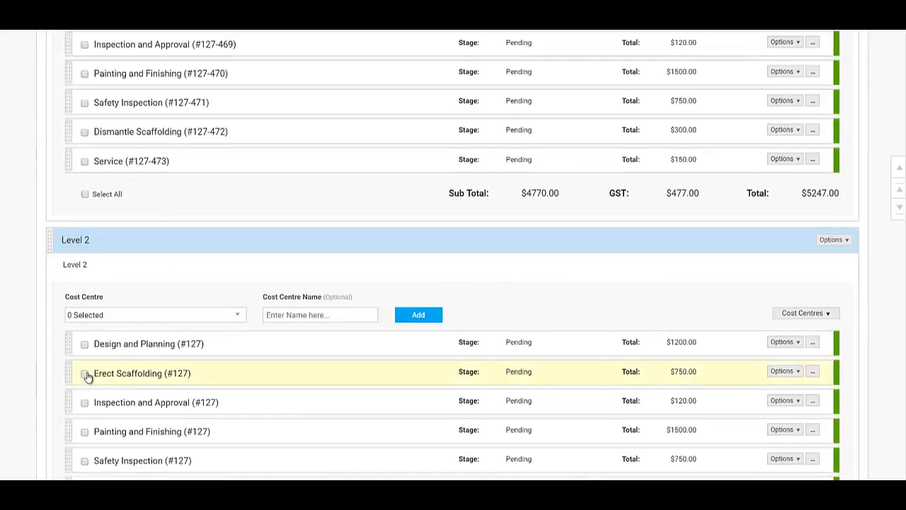
scroll(121, 309, "down", 4)
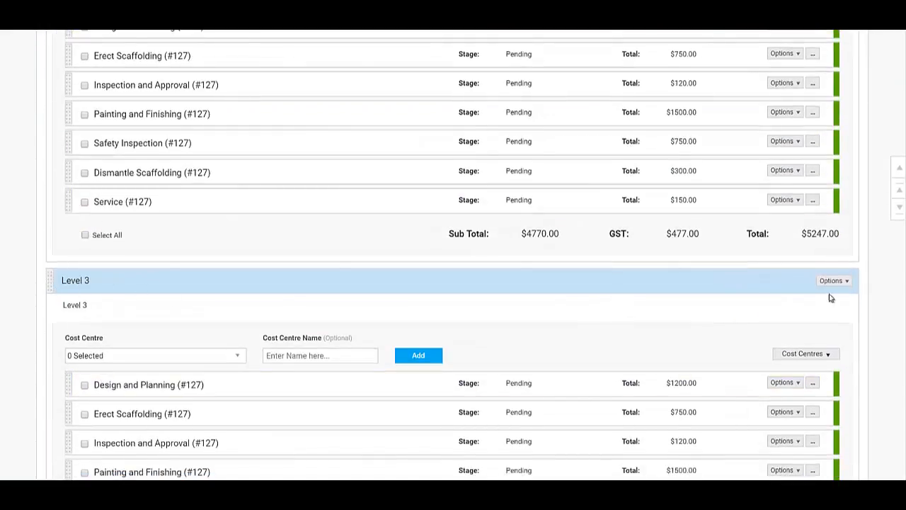
scroll(827, 332, "down", 3)
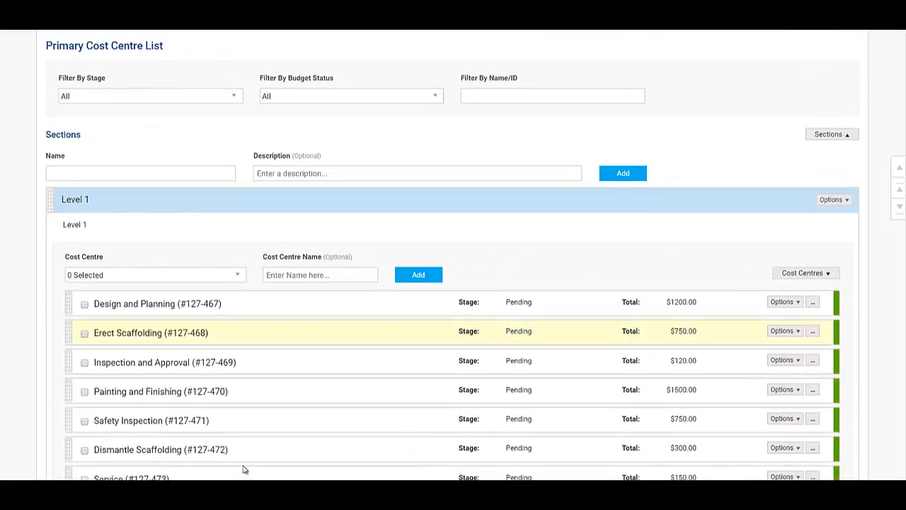
scroll(401, 354, "up", 3)
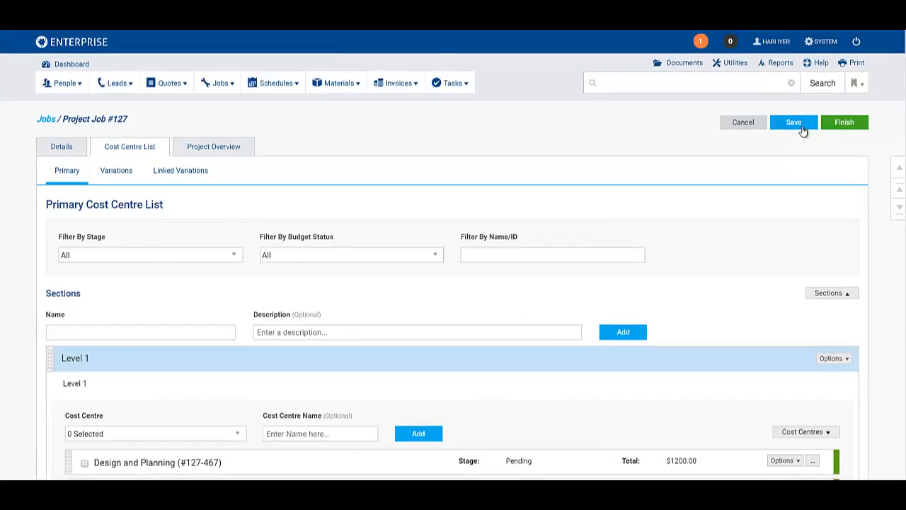
left_click(803, 132)
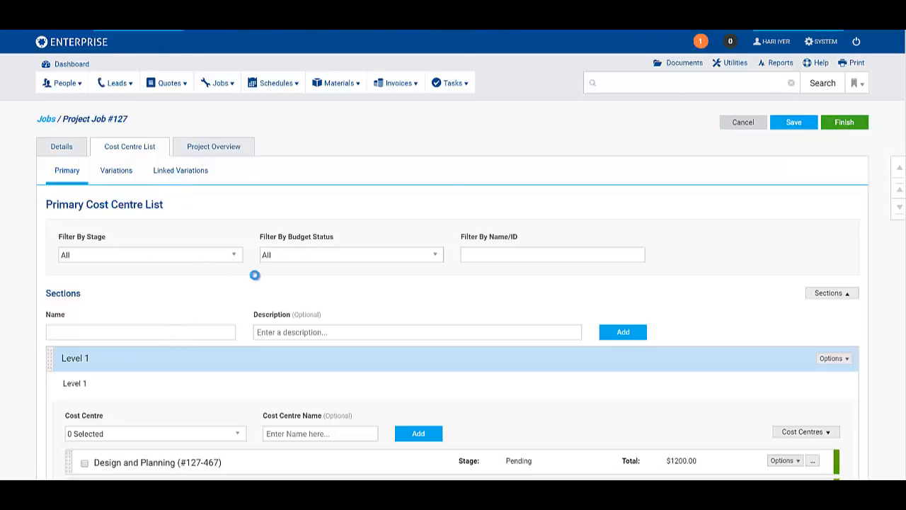
left_click(183, 170)
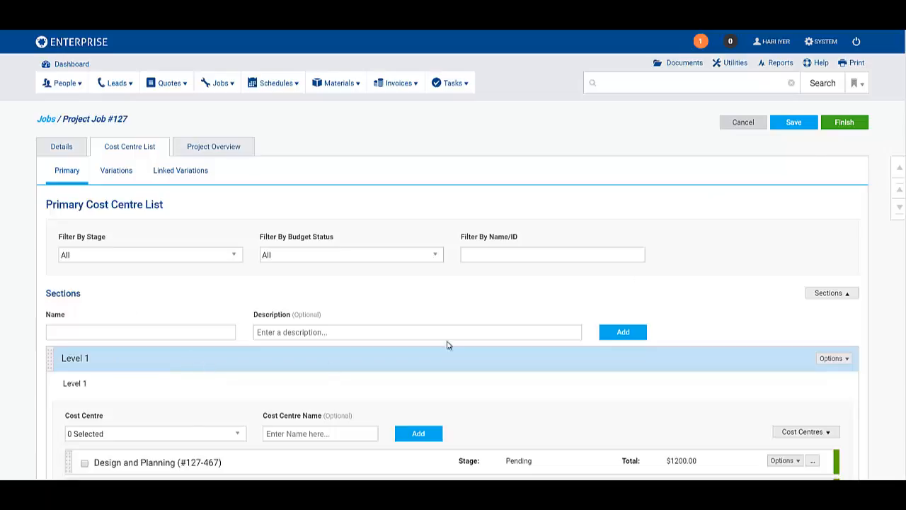
left_click(855, 124)
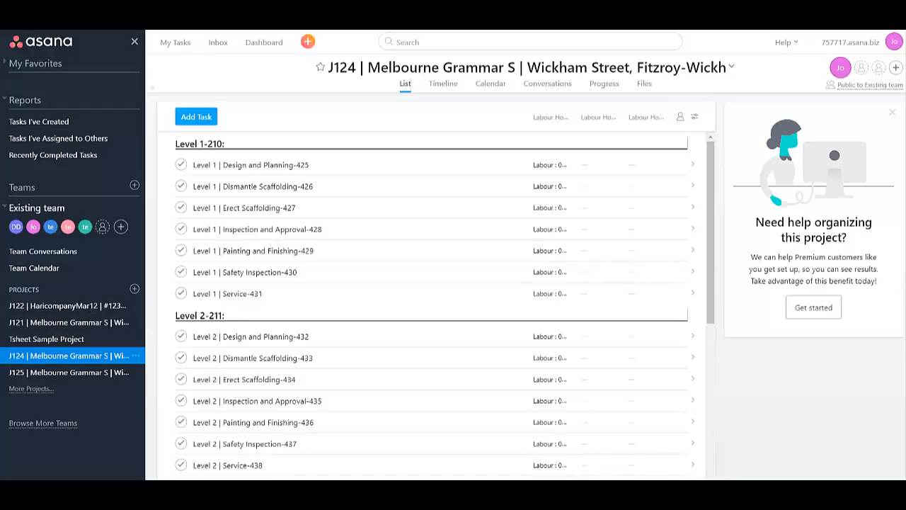
Switch to Asana, expand the project list and open the J127 | Eureka Tower project to review its tasks.
left_click(39, 20)
left_click(32, 389)
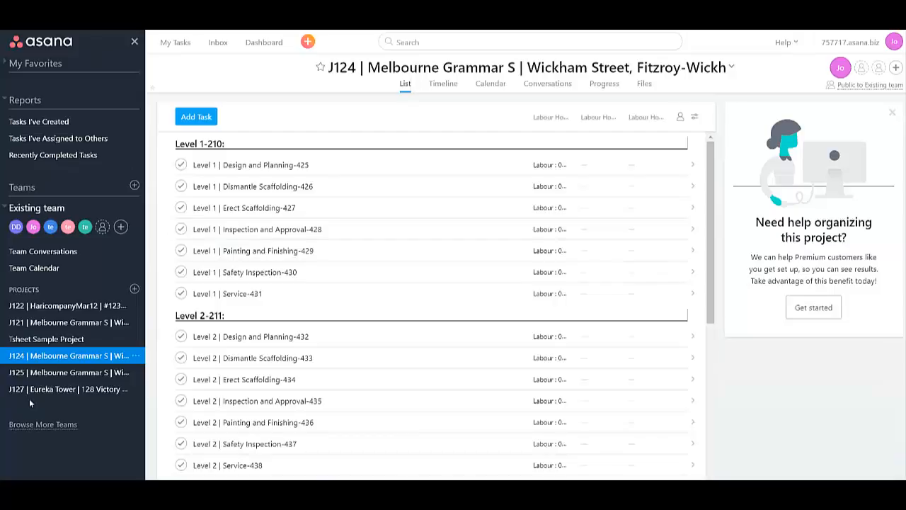
left_click(82, 391)
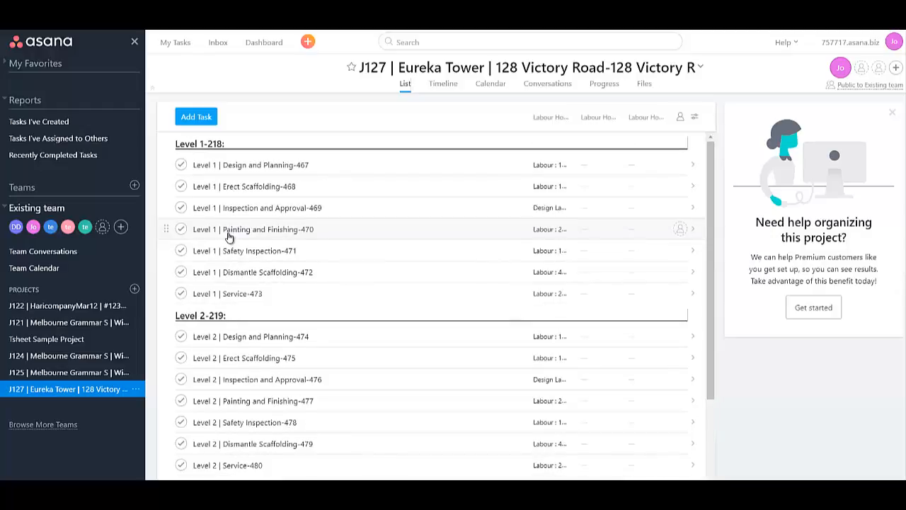
scroll(228, 237, "up", 1)
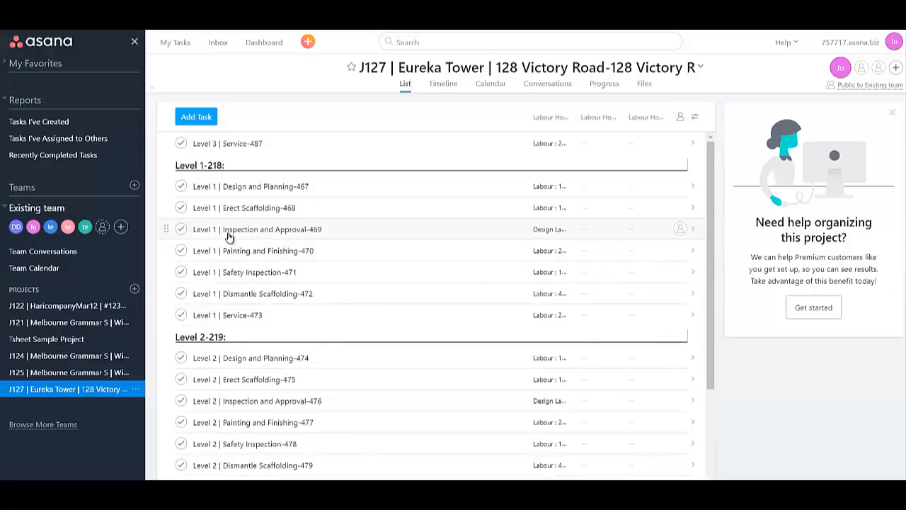
scroll(228, 237, "down", 1)
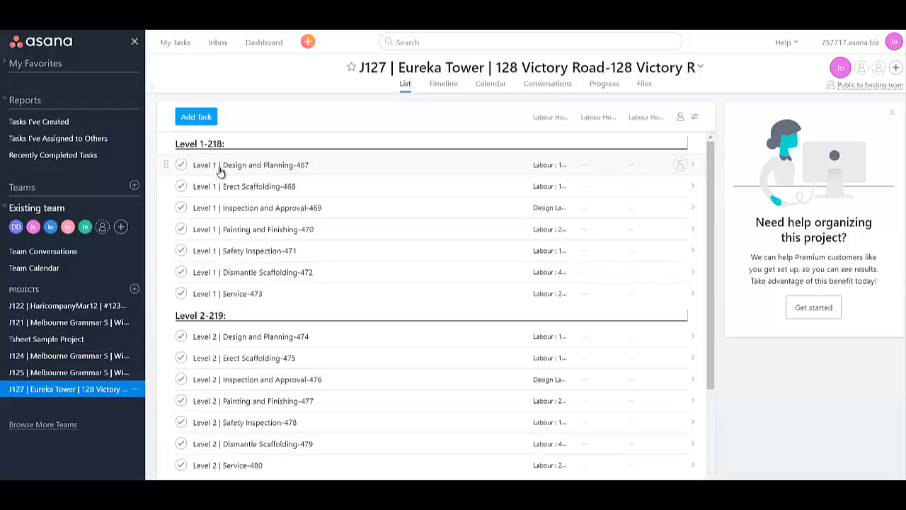
Add the subtasks "Blue print Creation" and "Subtasks" to the Level 1 Design and Planning-467 task.
left_click(375, 166)
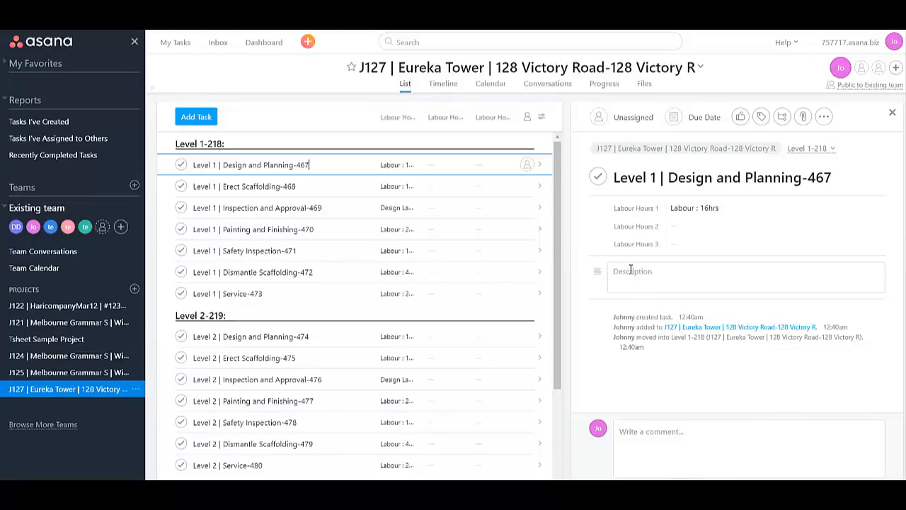
left_click(782, 116)
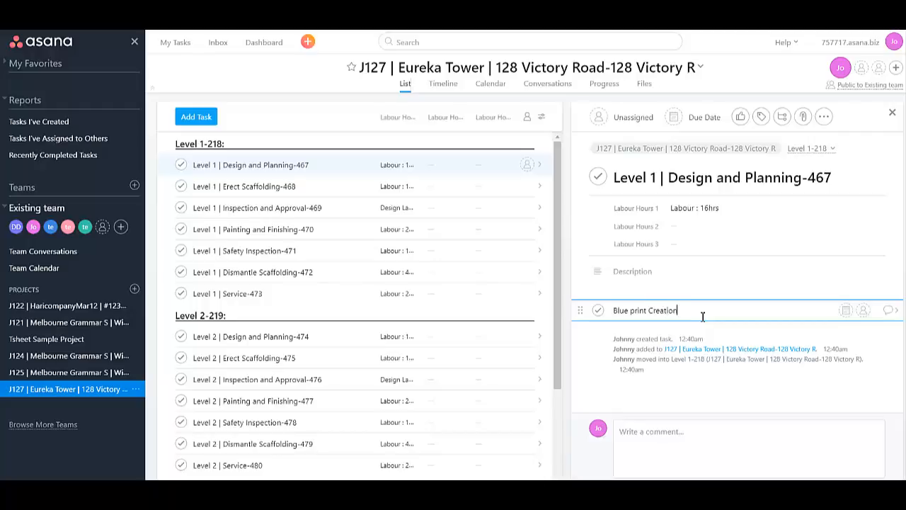
key("Return")
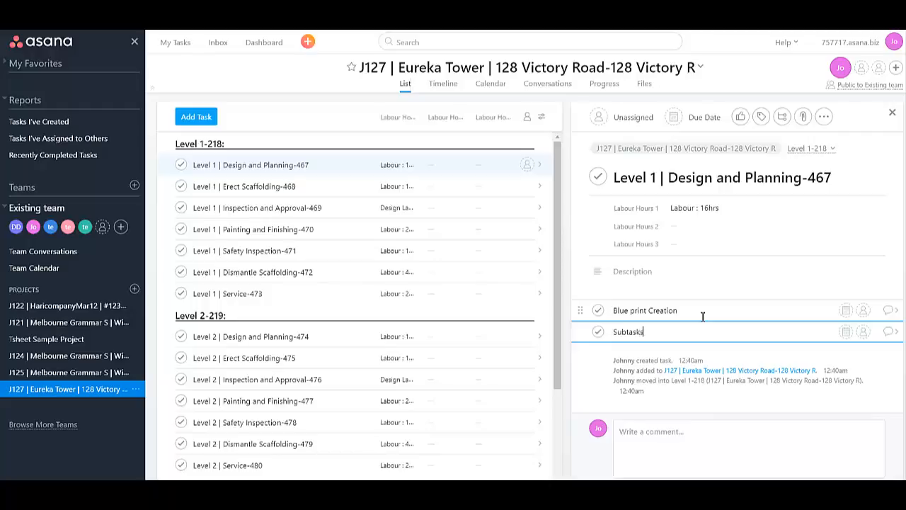
left_click(862, 311)
left_click(865, 333)
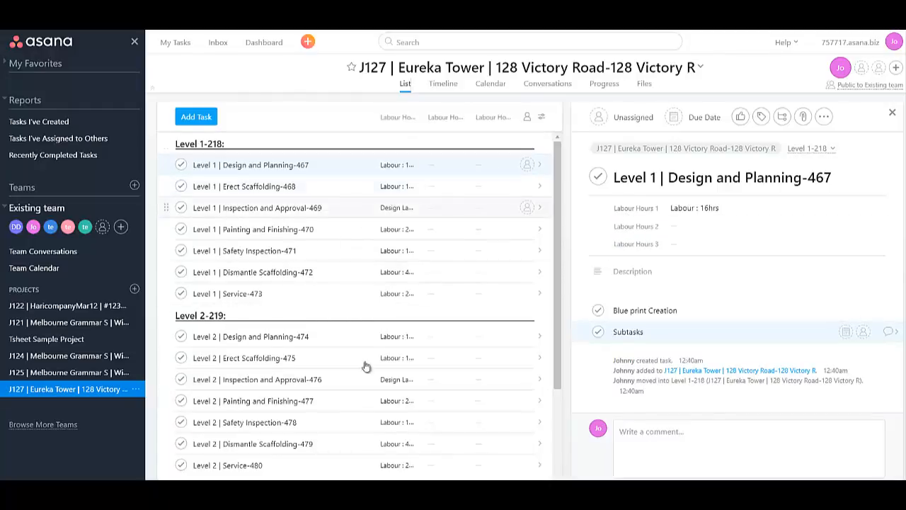
Mark the tasks in the Level 1-218 section of the J127 project as complete.
left_click(181, 272)
left_click(181, 251)
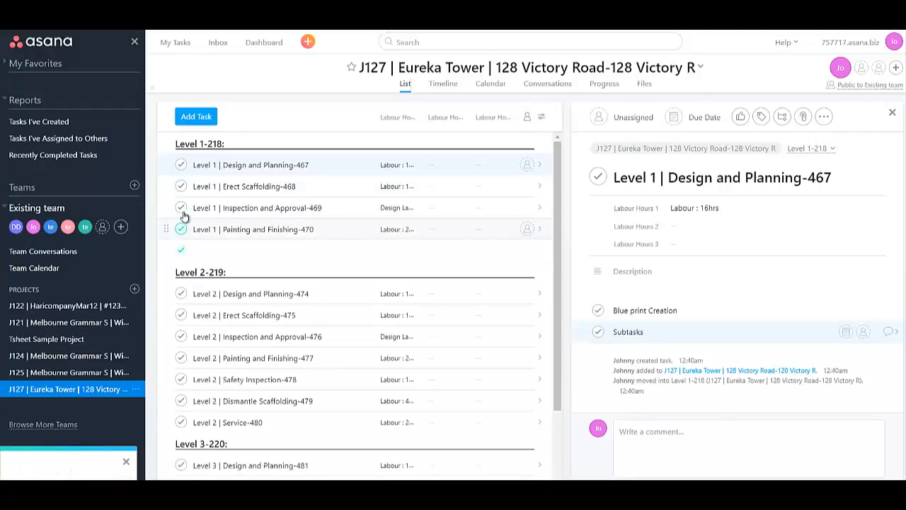
left_click(182, 207)
left_click(182, 187)
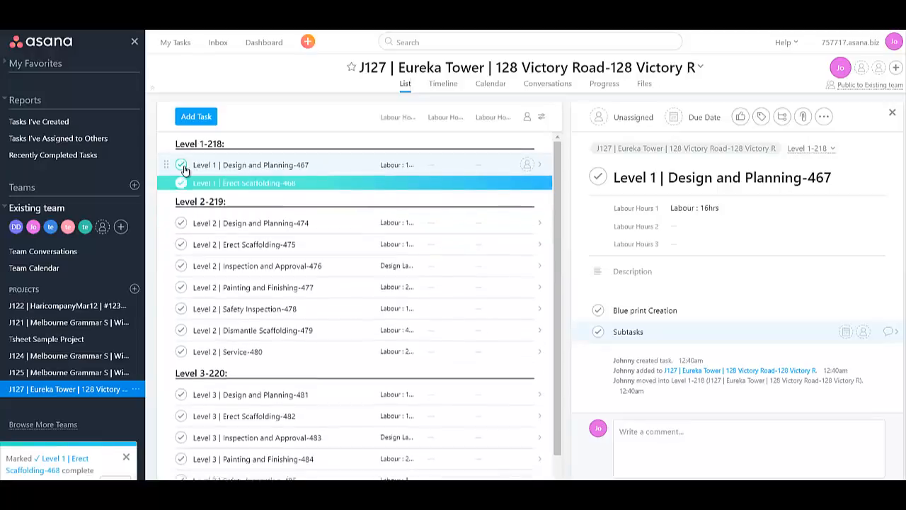
left_click(182, 166)
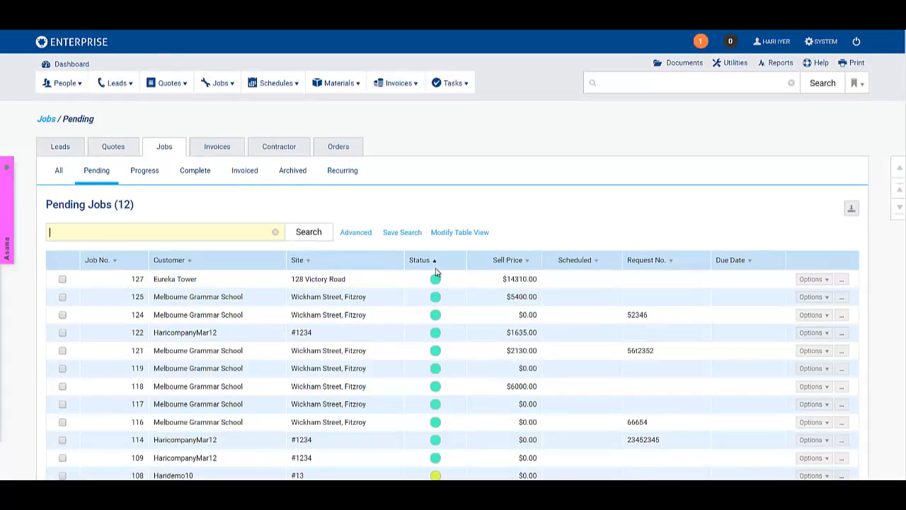
Check job 127's status in the Enterprise pending jobs list, and open Asana's report of tasks assigned to others.
mouse_move(436, 280)
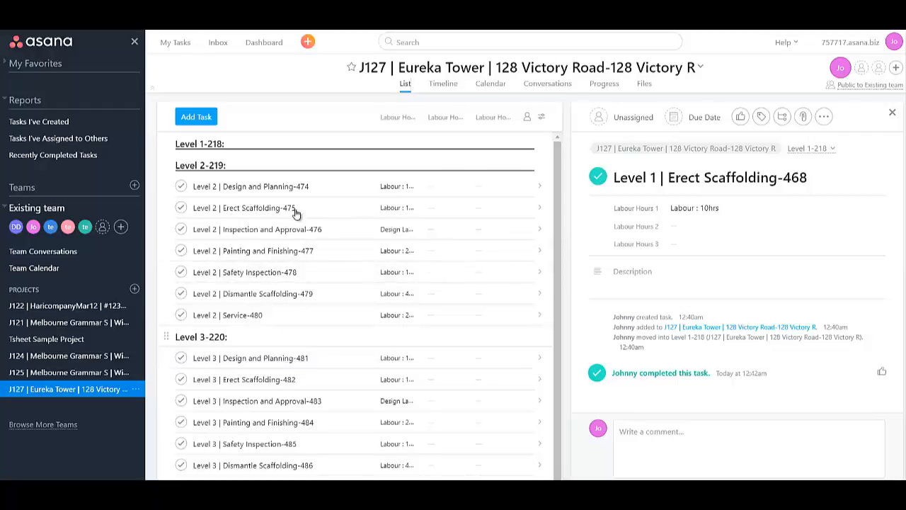
left_click(54, 138)
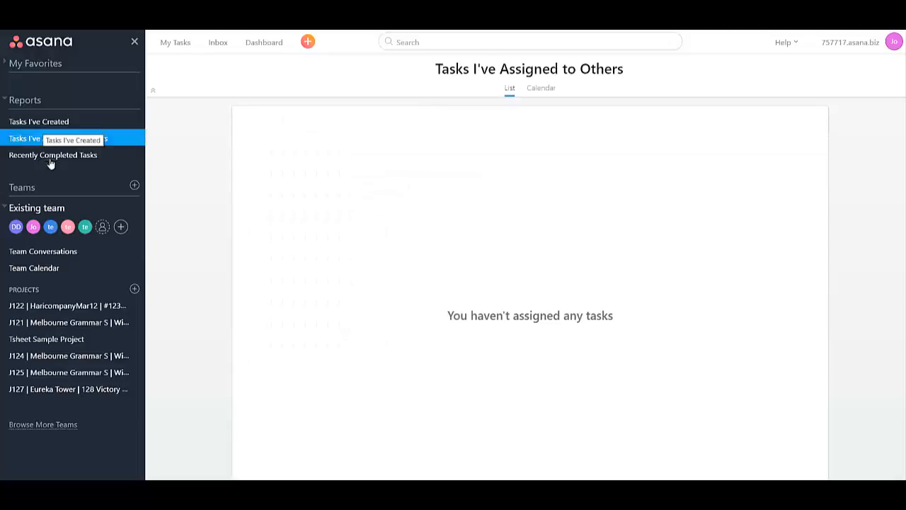
Open the report of recently completed tasks, then return to the J127 | Eureka Tower project's task list.
left_click(57, 162)
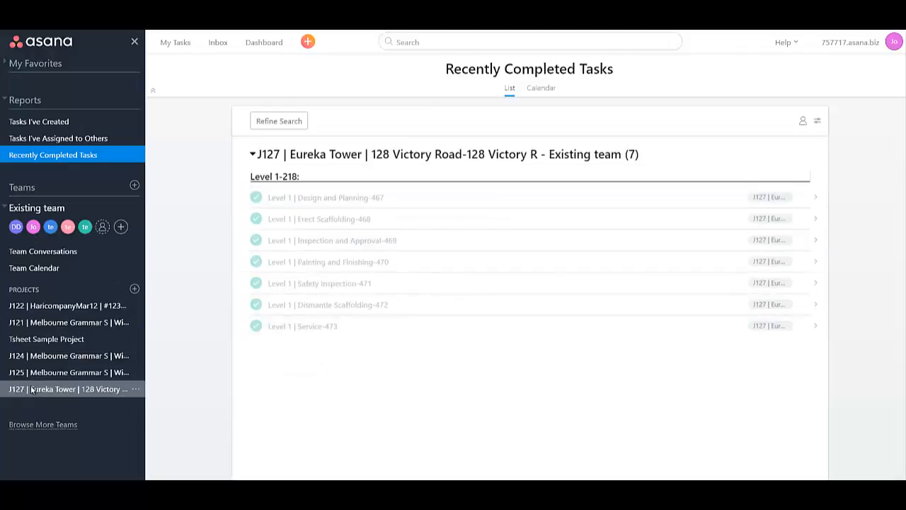
left_click(257, 153)
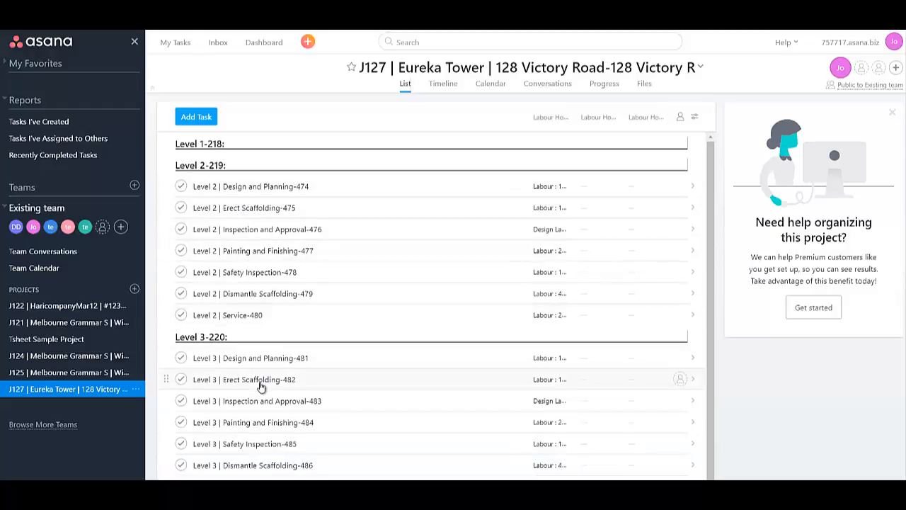
Add three subtasks named "1", "2" and "3" to the Level 2 Erect Scaffolding-475 task.
left_click(228, 216)
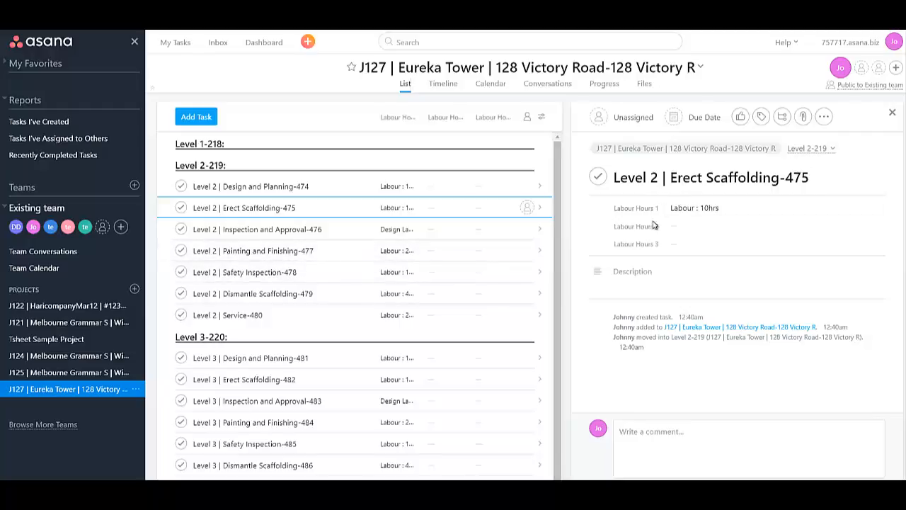
left_click(782, 115)
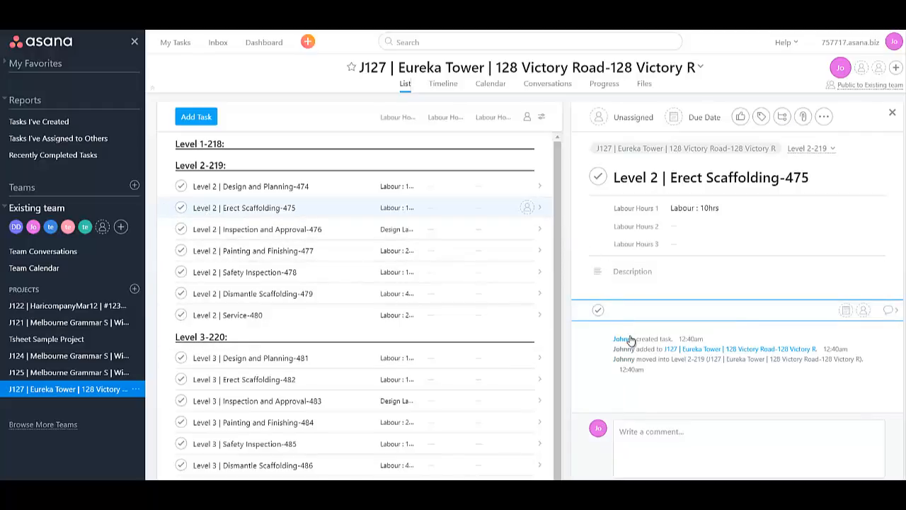
type("1")
key("Return")
type("2")
key("Return")
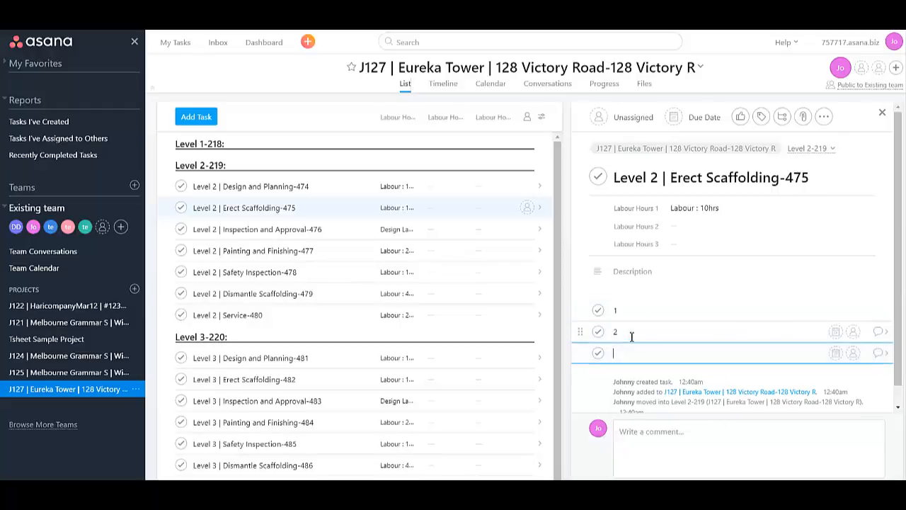
type("3")
key("Return")
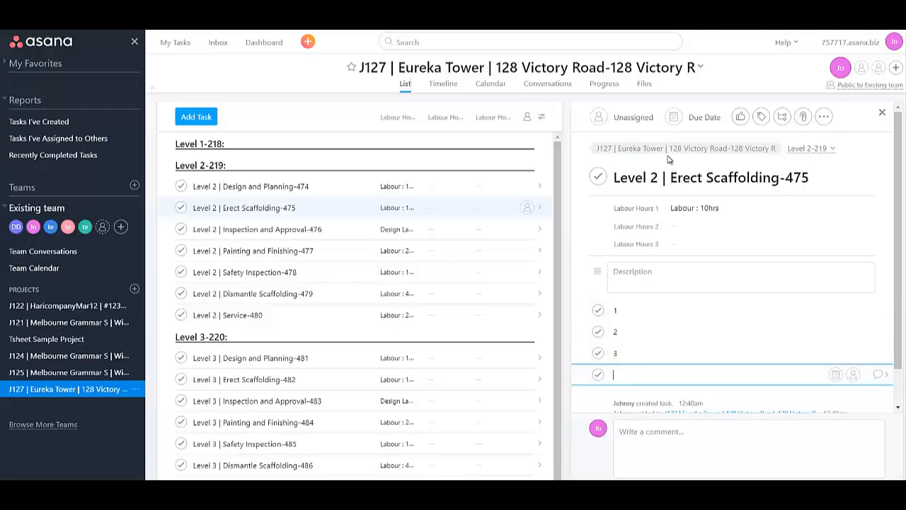